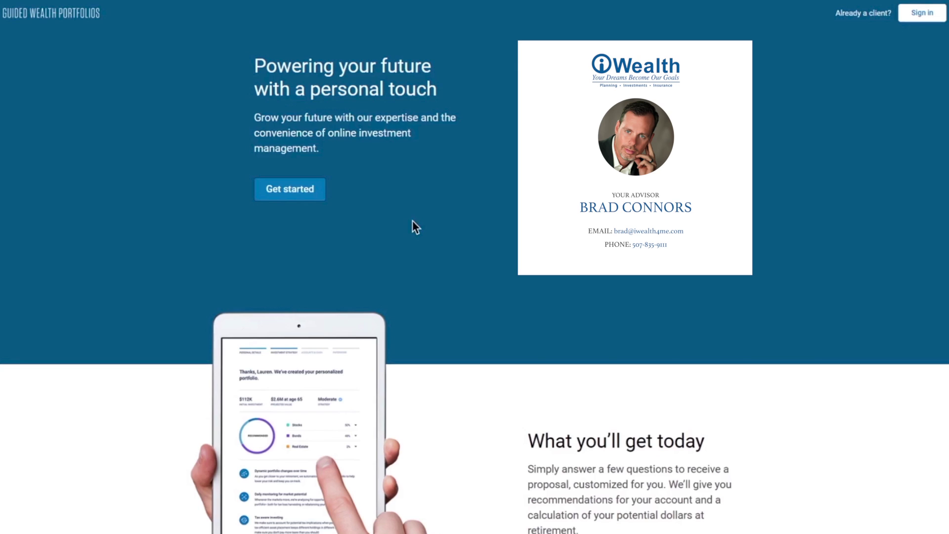
Step: Try the sign-in page with a password, then visit the Forgot password page
{"action": "left_click", "coordinate": [312, 193]}
{"action": "left_click", "coordinate": [393, 246]}
{"action": "type", "text": "********"}
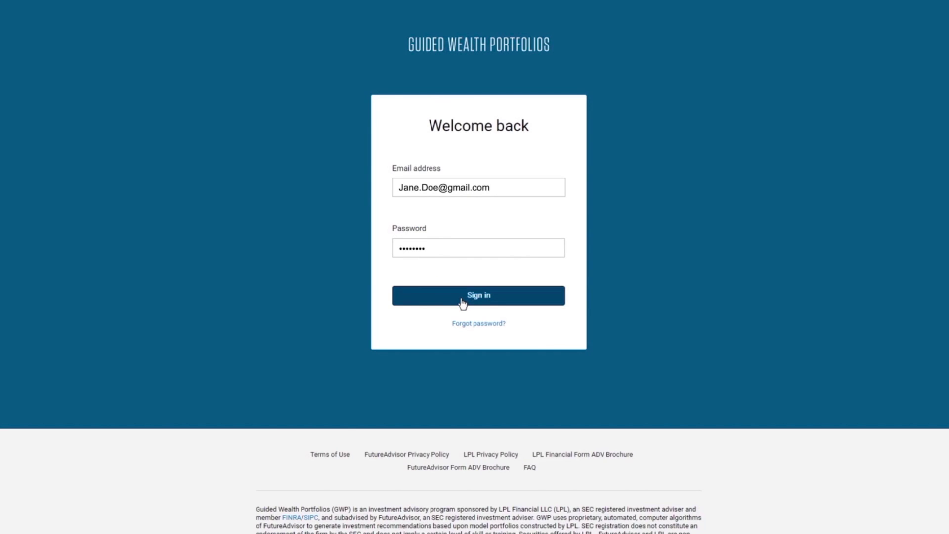
{"action": "left_click", "coordinate": [482, 324]}
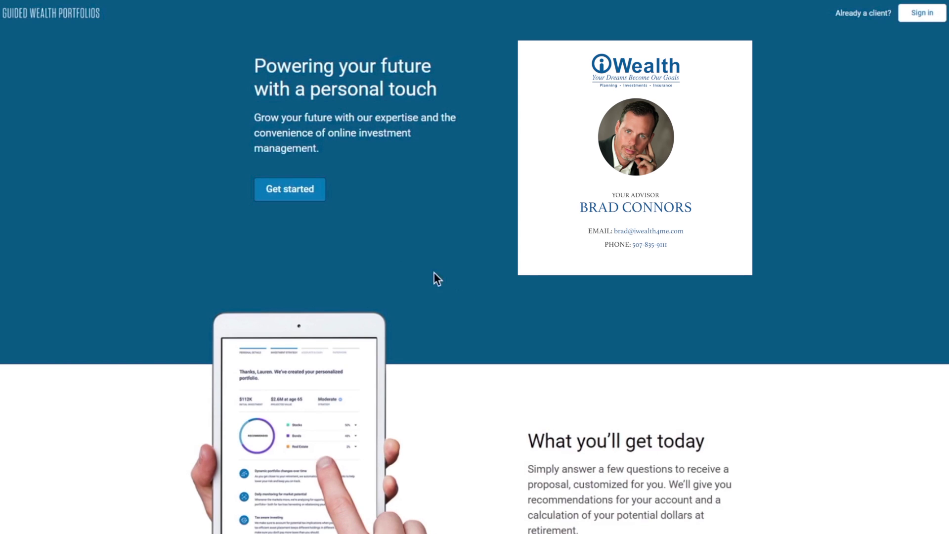
Step: Sign up with an e-mail address and password, and accept the terms and conditions
{"action": "left_click", "coordinate": [311, 191]}
{"action": "type", "text": "Jane.Doe@gmail.com"}
{"action": "key", "text": "Tab"}
{"action": "type", "text": "P"}
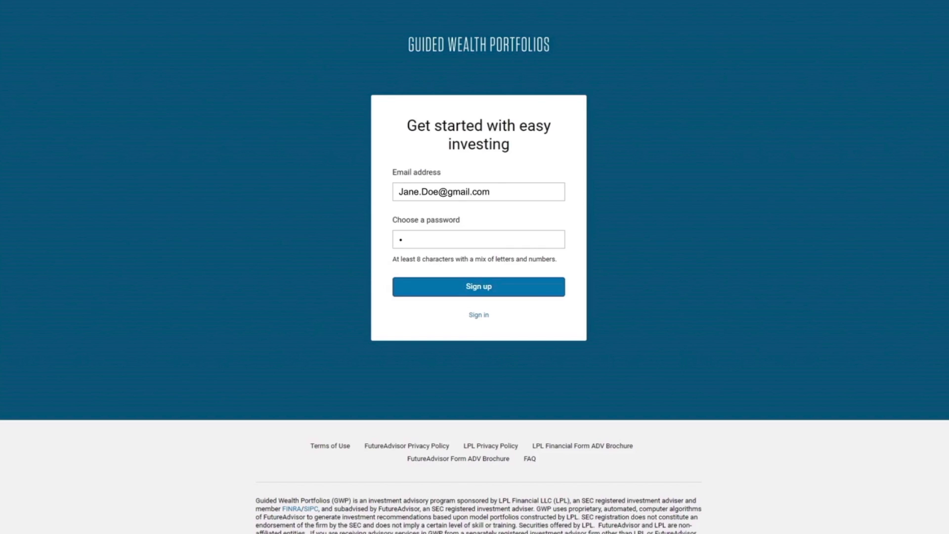
{"action": "left_click", "coordinate": [474, 296]}
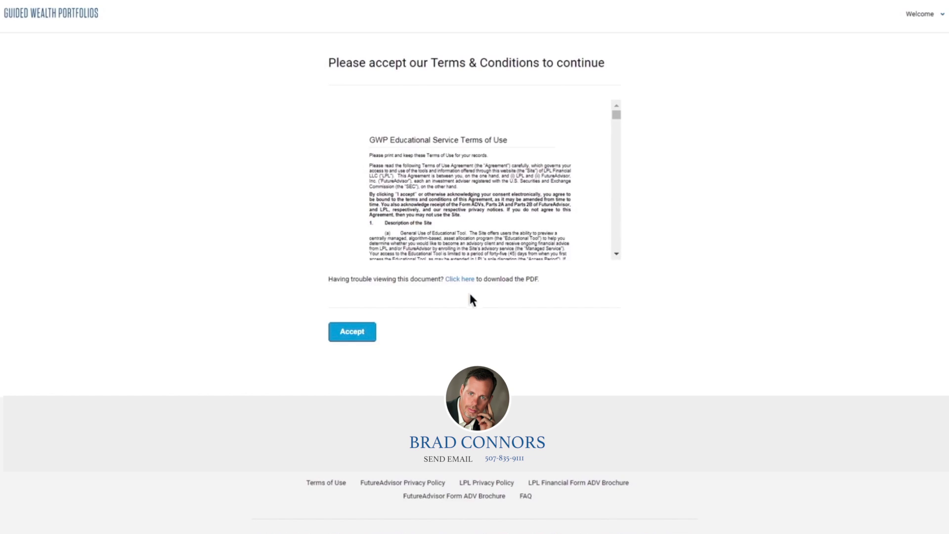
{"action": "left_click", "coordinate": [365, 341]}
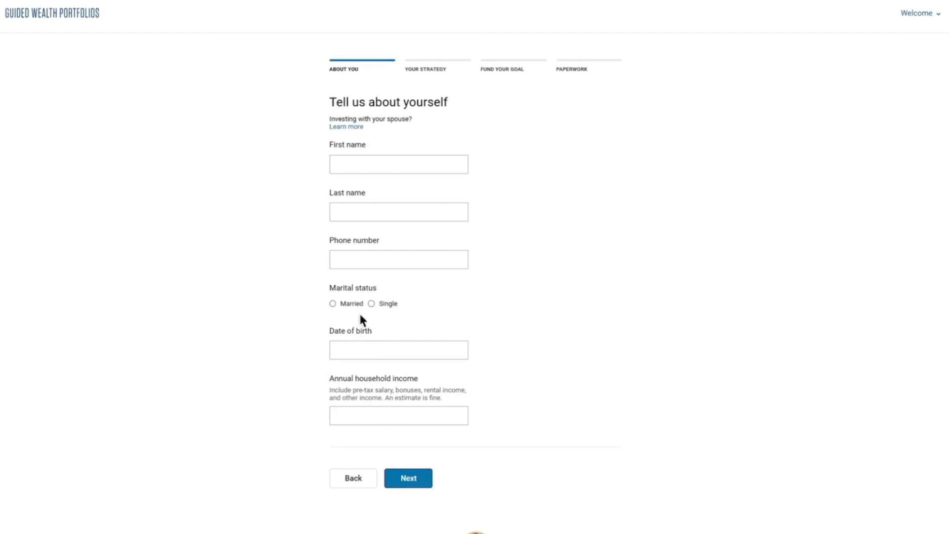
Step: Enter the user's first name, last name and phone number
{"action": "left_click", "coordinate": [338, 171]}
{"action": "type", "text": "Jane"}
{"action": "key", "text": "Tab"}
{"action": "type", "text": "Doe"}
Step: Mark status as Married, enter date of birth and $150,000 household income, and continue
{"action": "key", "text": "Tab"}
{"action": "type", "text": "(123)-456-7890"}
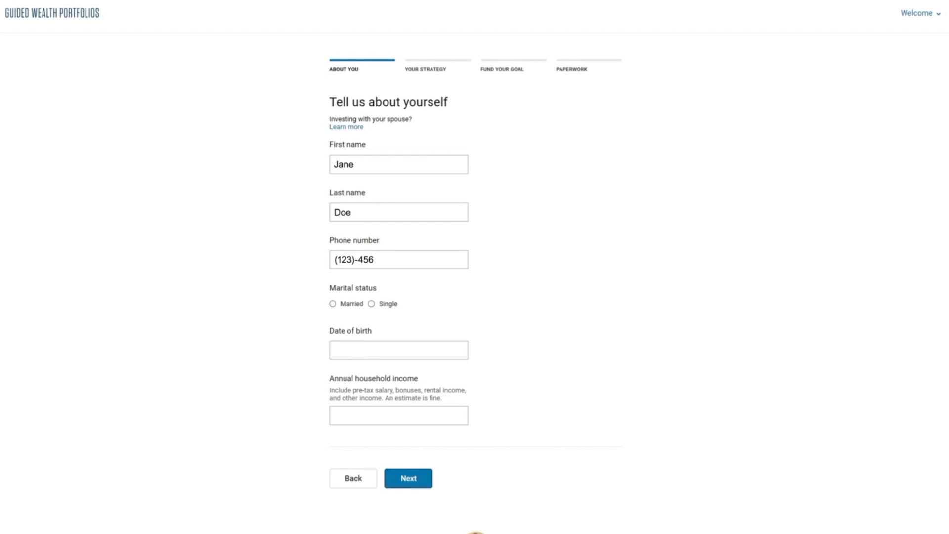
{"action": "left_click", "coordinate": [332, 304]}
{"action": "key", "text": "Tab"}
{"action": "type", "text": "01/01/1977"}
{"action": "key", "text": "Tab"}
{"action": "type", "text": "$150,000"}
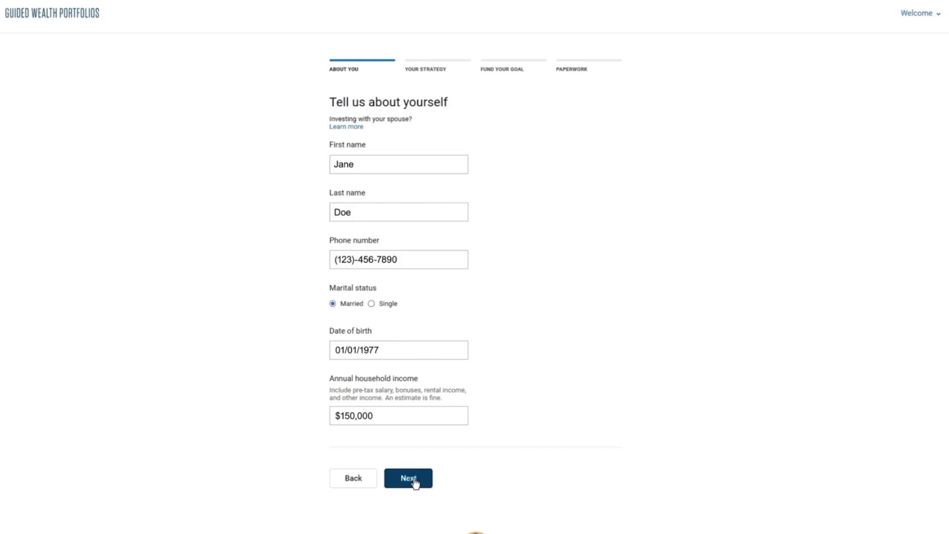
{"action": "left_click", "coordinate": [414, 480]}
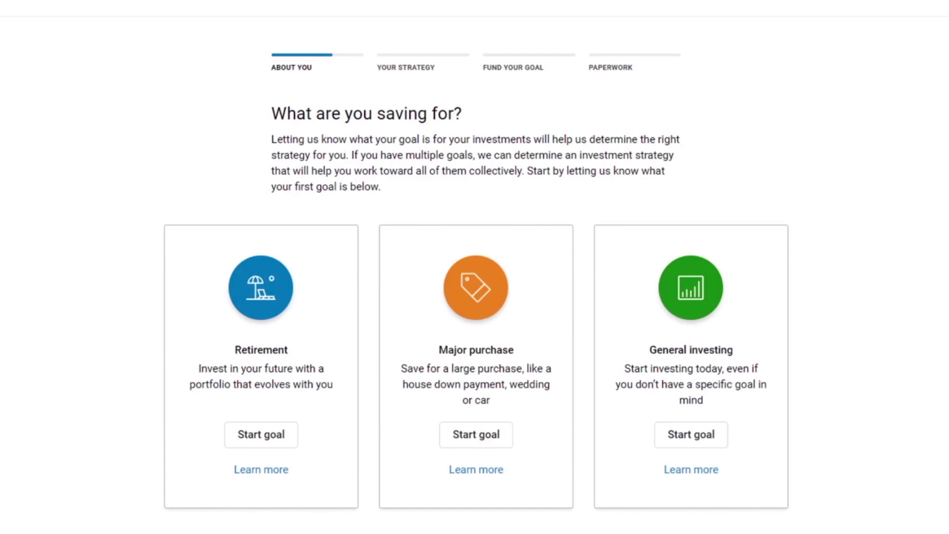
{"action": "left_click", "coordinate": [266, 468]}
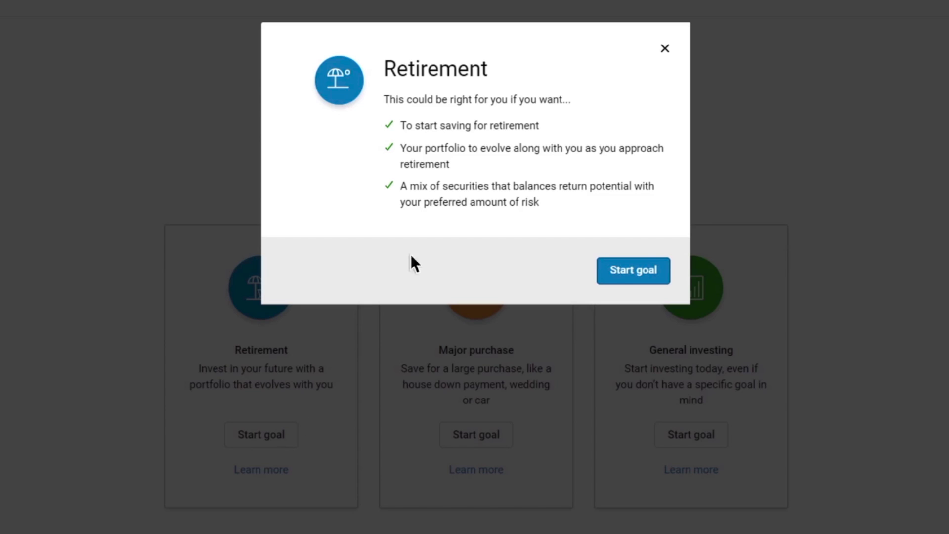
{"action": "left_click", "coordinate": [665, 49]}
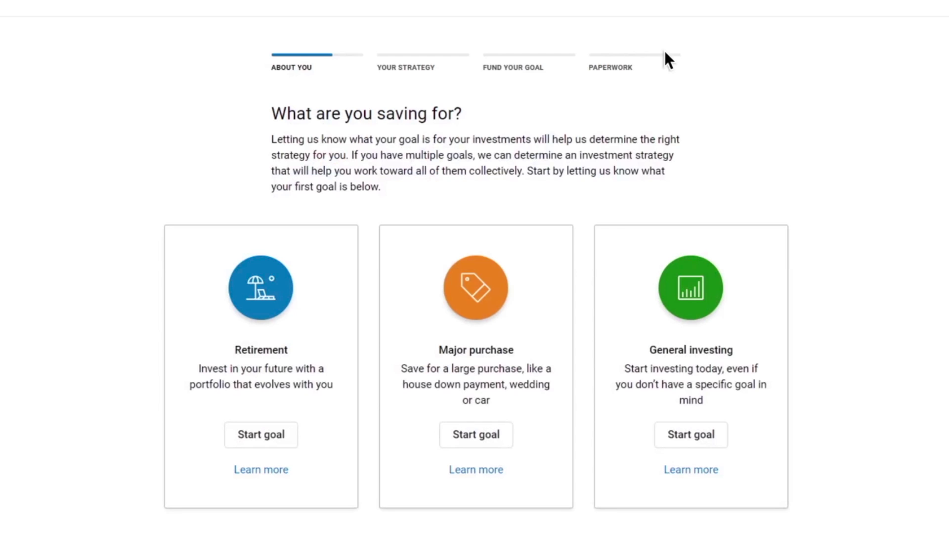
{"action": "left_click", "coordinate": [486, 469]}
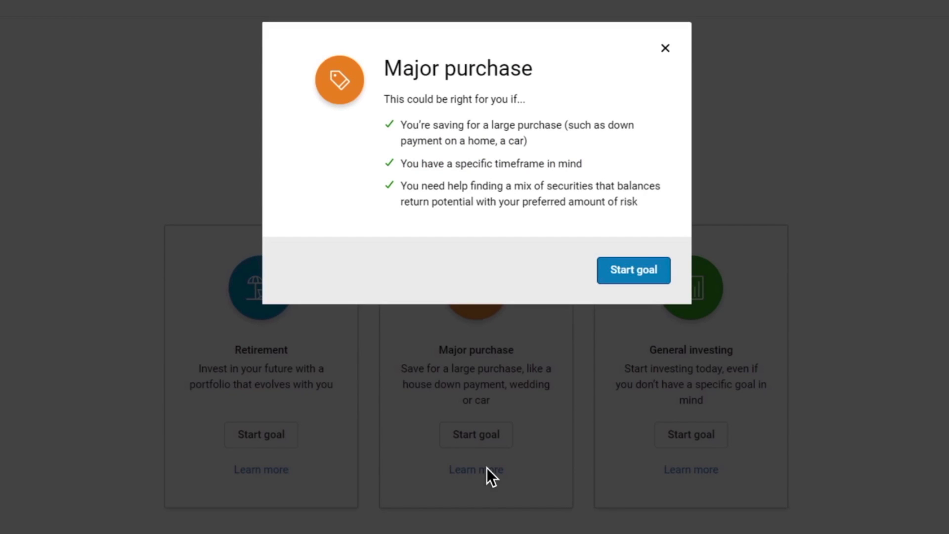
{"action": "left_click", "coordinate": [665, 48]}
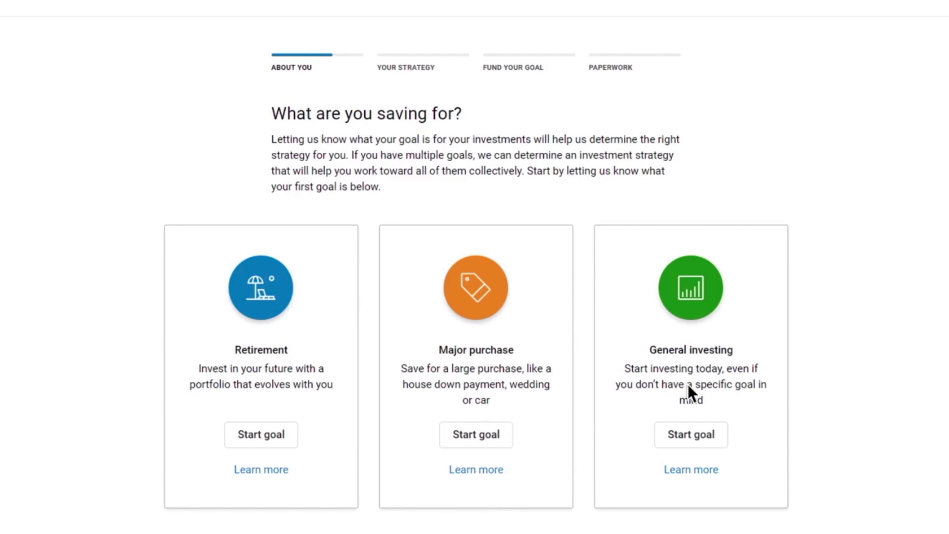
{"action": "left_click", "coordinate": [707, 471]}
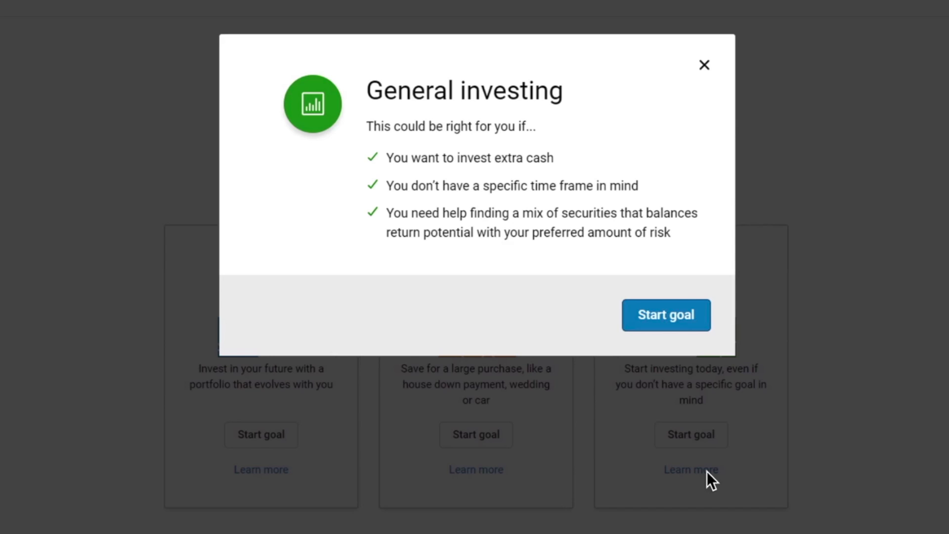
{"action": "left_click", "coordinate": [705, 67]}
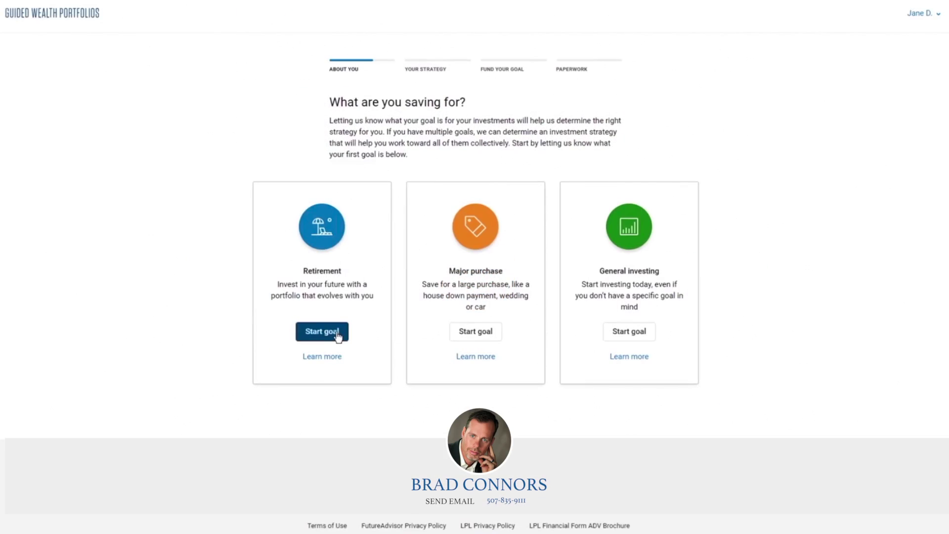
Step: Start a Retirement goal retiring at age 65 with a $120,000 initial investment
{"action": "left_click", "coordinate": [338, 336]}
{"action": "left_click", "coordinate": [307, 250]}
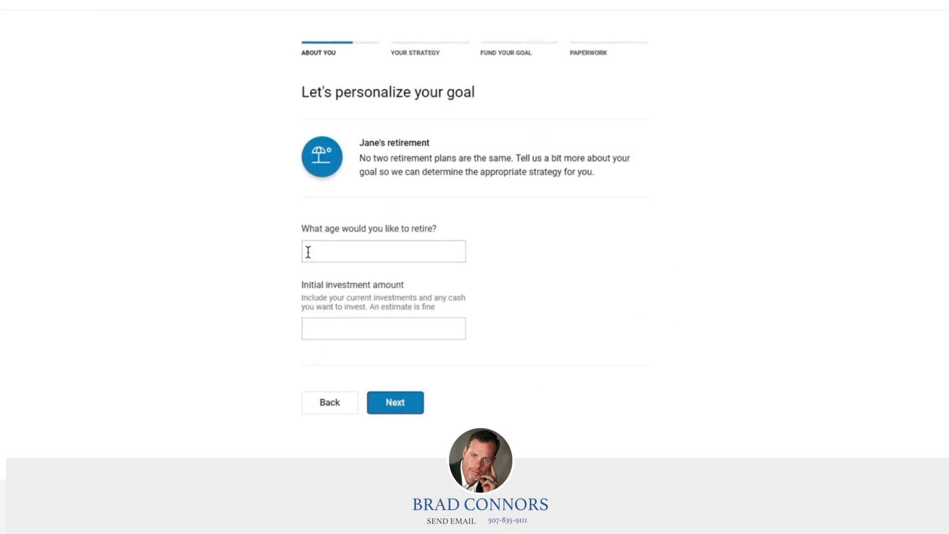
{"action": "type", "text": "65"}
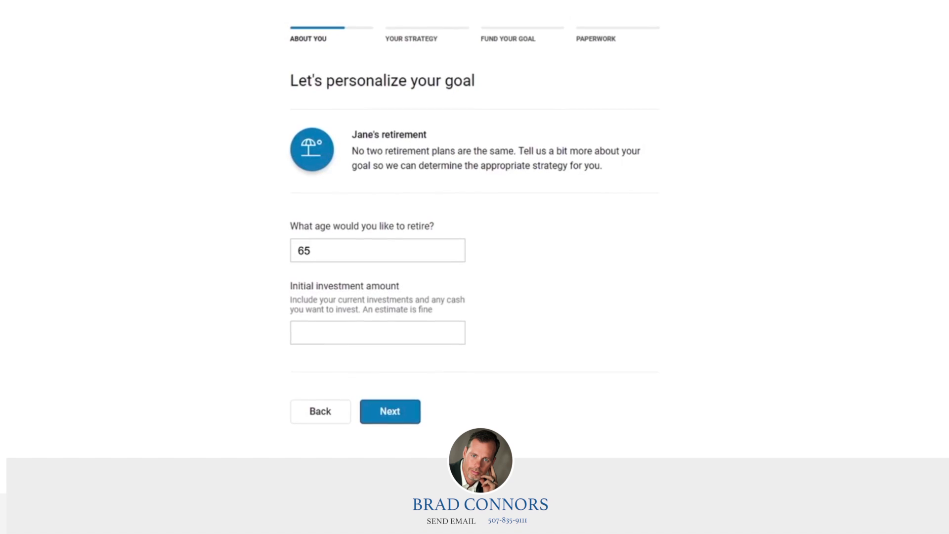
{"action": "left_click", "coordinate": [296, 334]}
{"action": "type", "text": "120,00"}
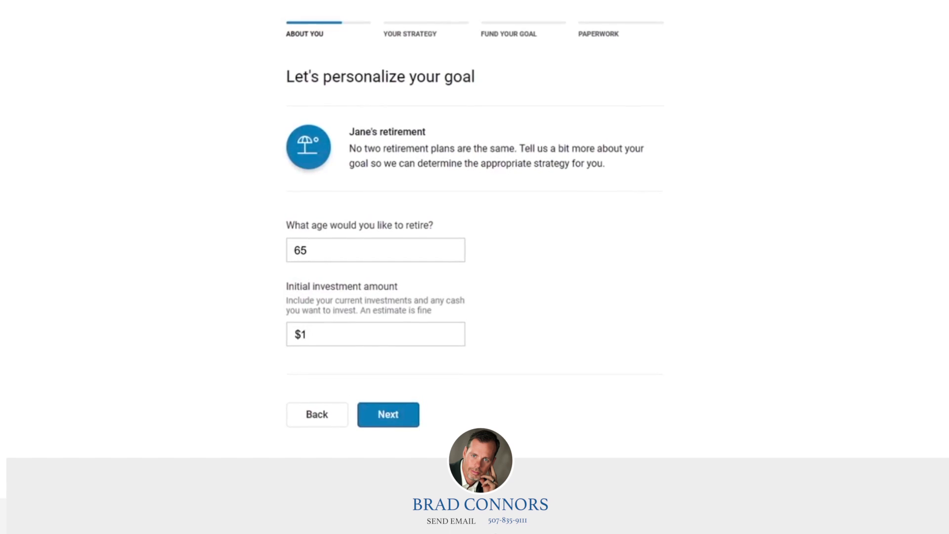
{"action": "type", "text": "0"}
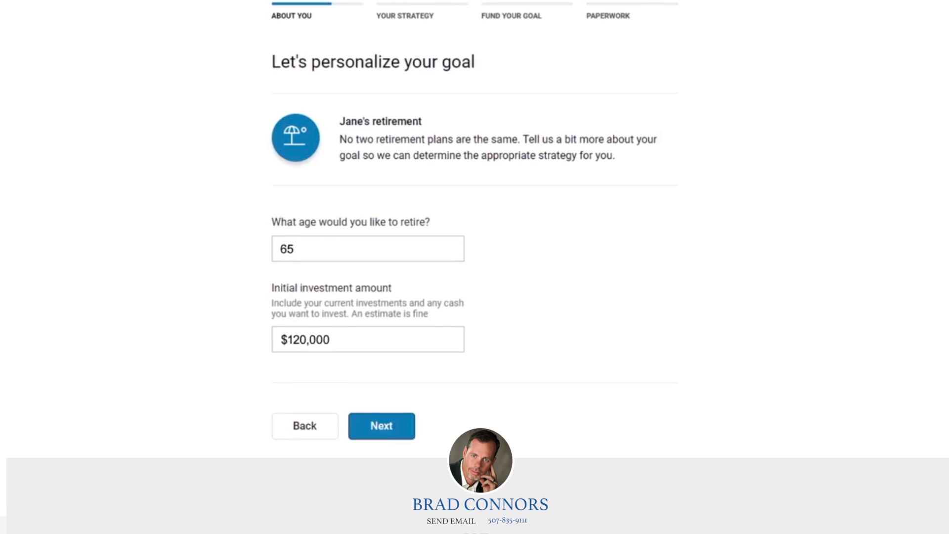
{"action": "left_click", "coordinate": [378, 424]}
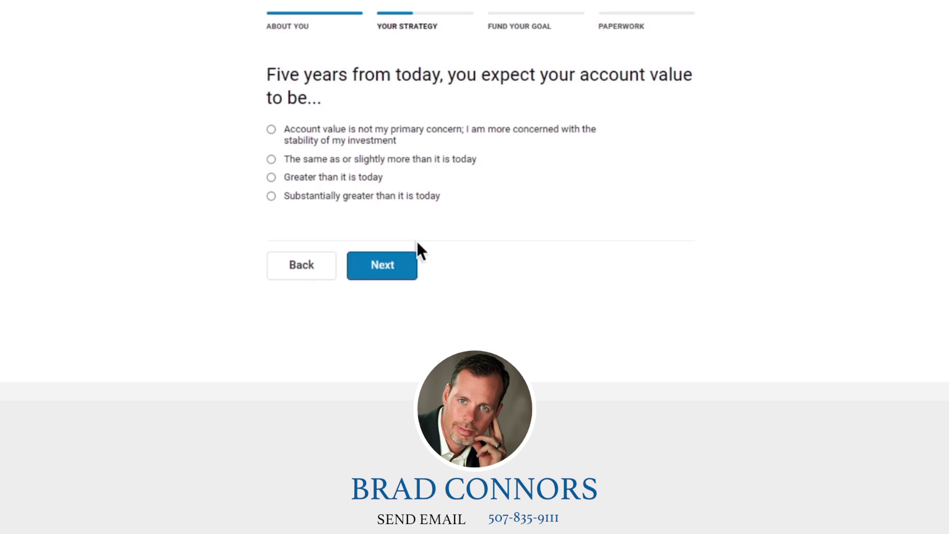
Step: Answer the five-year question and 'Hold onto the investment and sell nothing', then view the strategy
{"action": "left_click", "coordinate": [271, 177]}
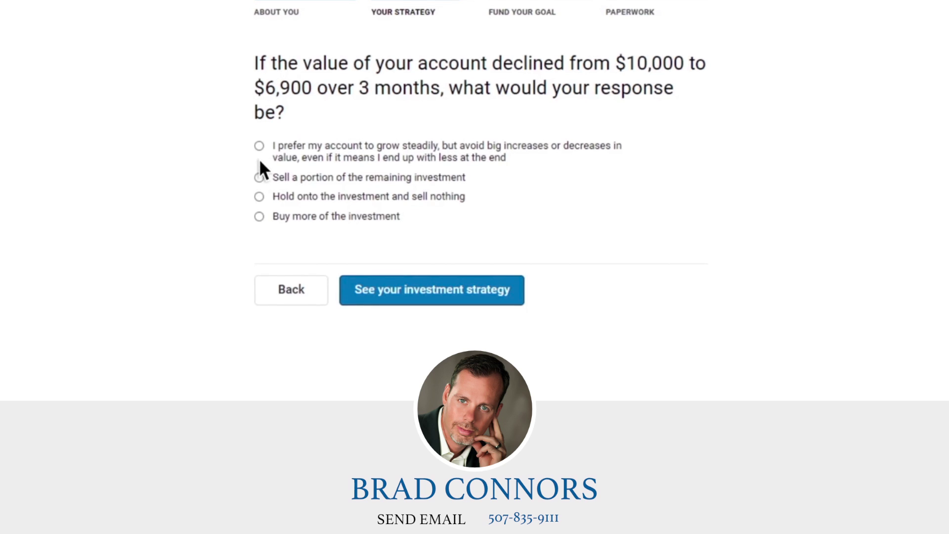
{"action": "left_click", "coordinate": [259, 197]}
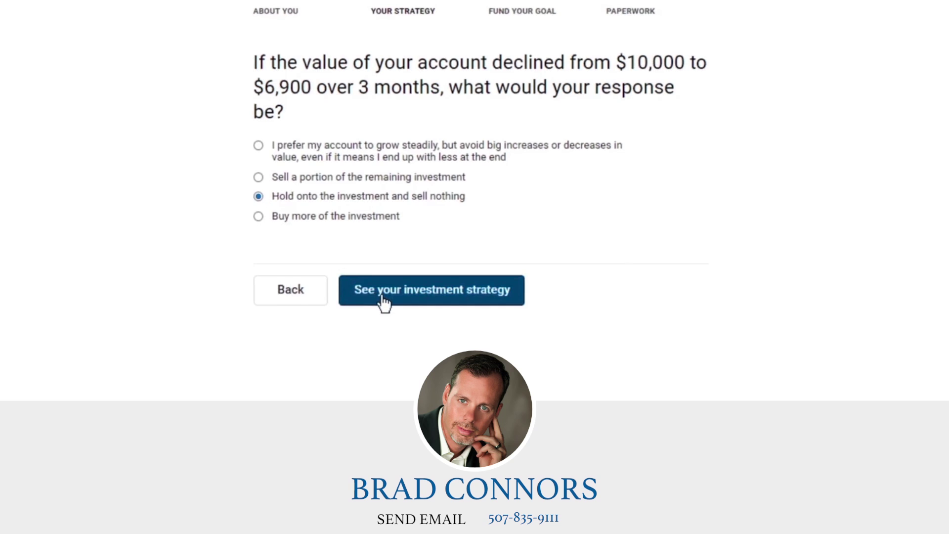
{"action": "left_click", "coordinate": [381, 298]}
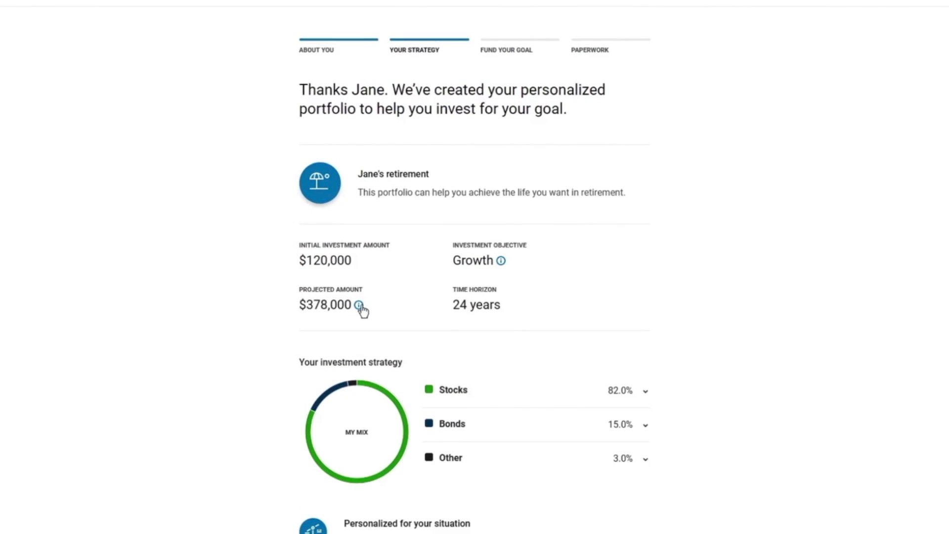
Step: Expand and collapse the Stocks 82%, Bonds 15% and Other 3% breakdowns, then scroll down
{"action": "mouse_move", "coordinate": [360, 306]}
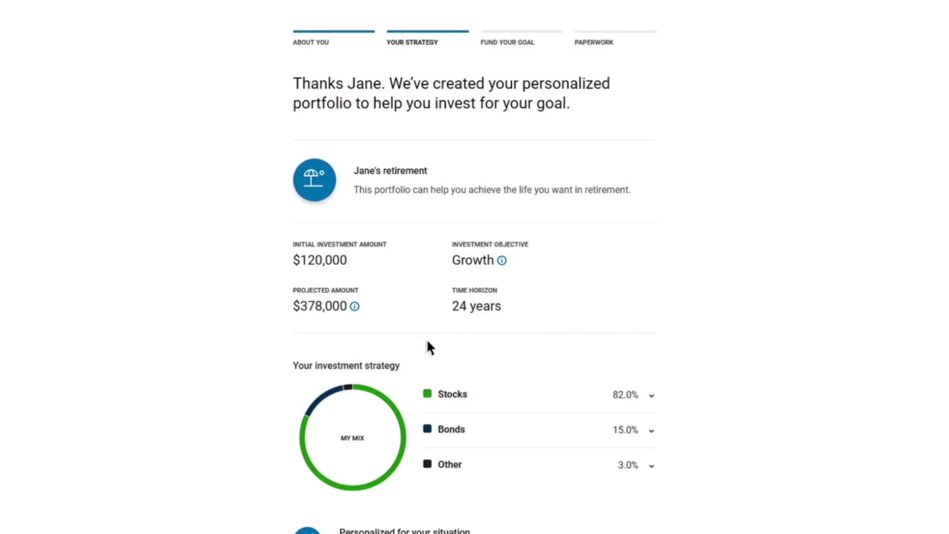
{"action": "left_click", "coordinate": [530, 398]}
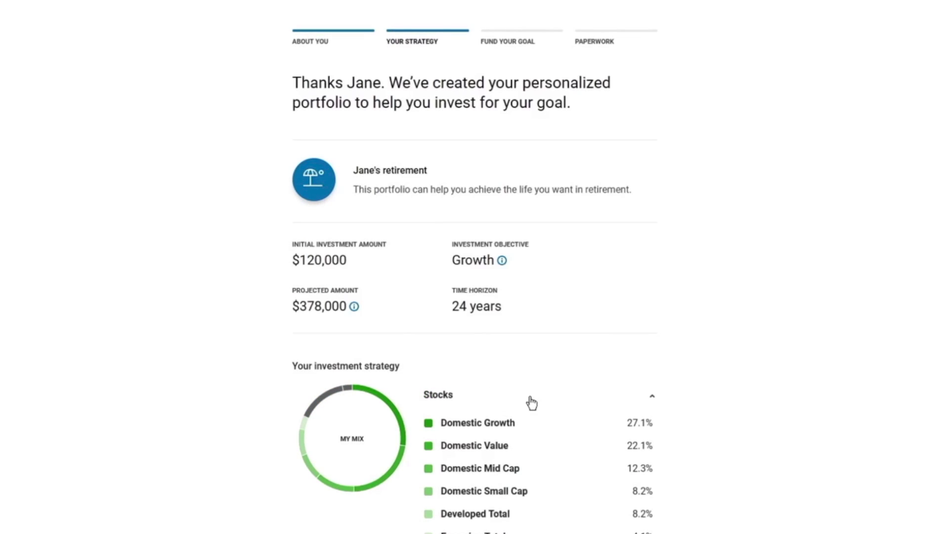
{"action": "left_click", "coordinate": [531, 401]}
{"action": "left_click", "coordinate": [537, 442]}
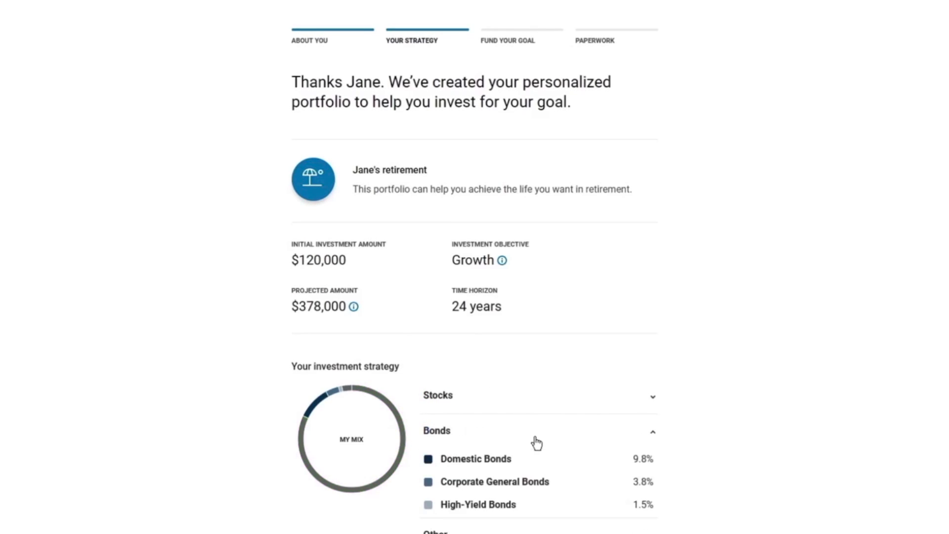
{"action": "left_click", "coordinate": [536, 442]}
{"action": "left_click", "coordinate": [544, 471]}
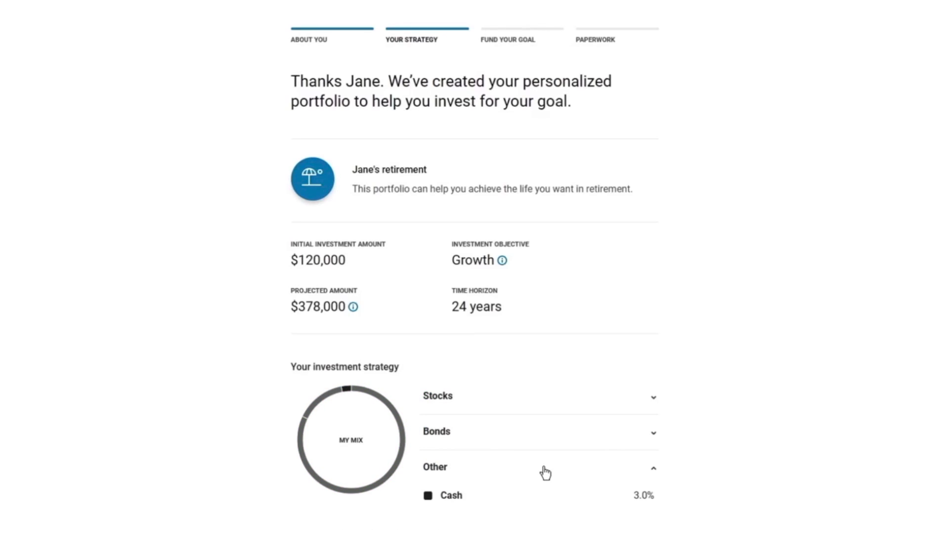
{"action": "left_click", "coordinate": [546, 473]}
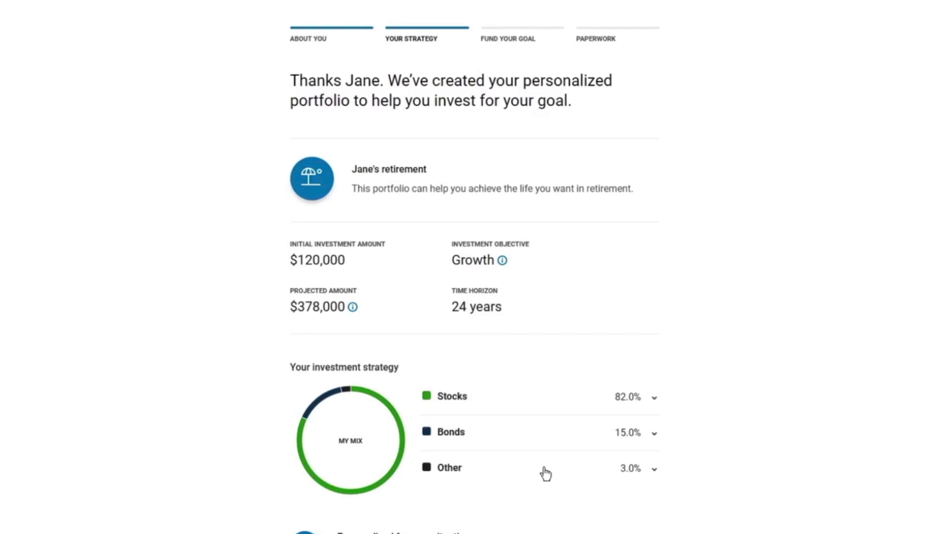
{"action": "scroll", "coordinate": [545, 473], "scroll_direction": "down", "scroll_amount": 10}
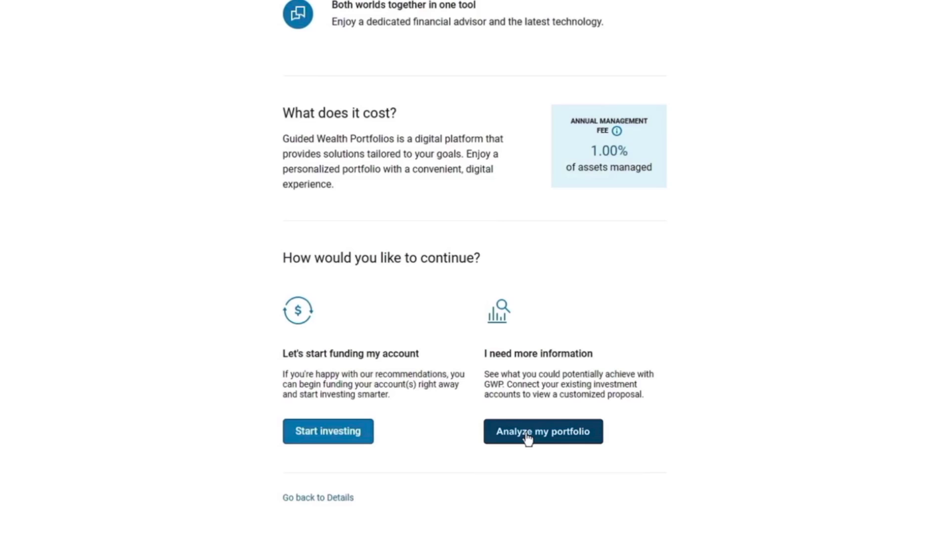
Step: Choose Start investing and fund it by transferring an existing investment account
{"action": "left_click", "coordinate": [362, 440]}
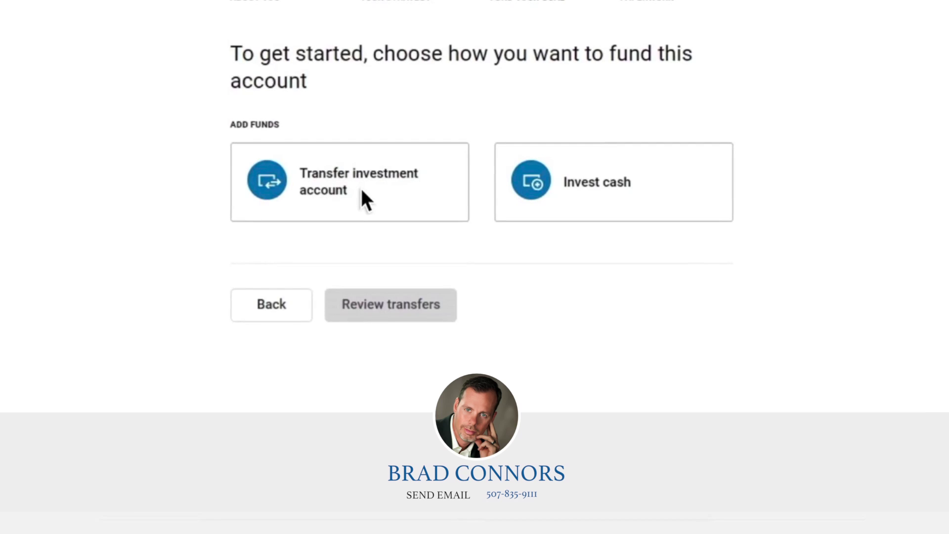
{"action": "left_click", "coordinate": [361, 190]}
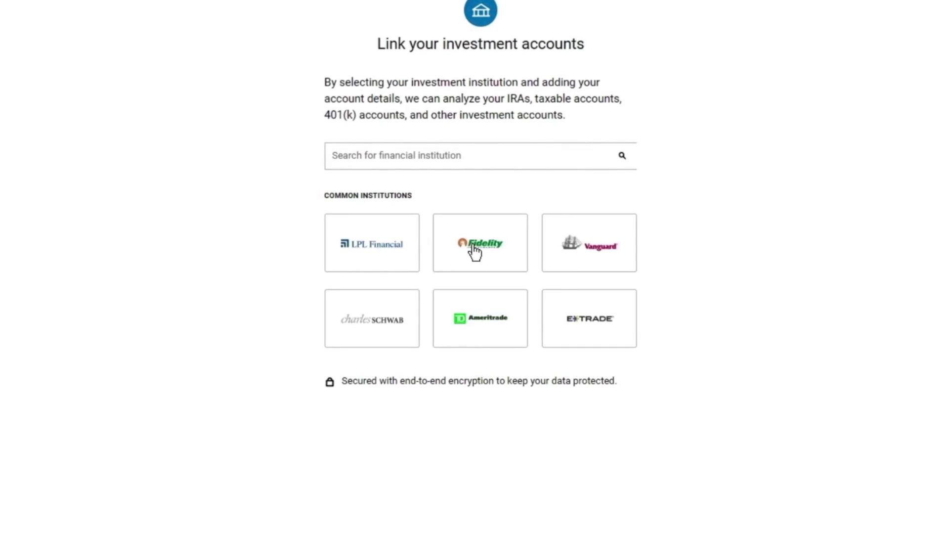
Step: Select Fidelity and enter the account's e-mail username and password
{"action": "left_click", "coordinate": [473, 246]}
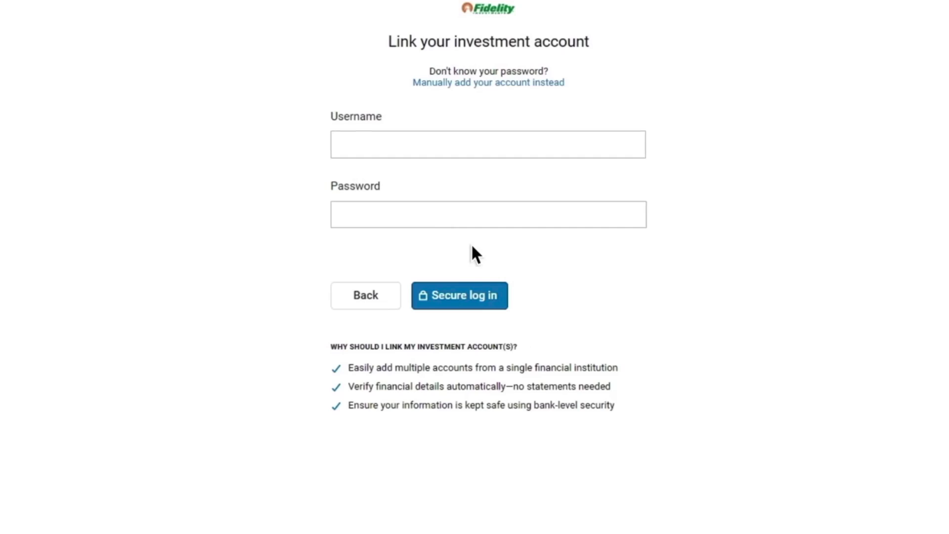
{"action": "left_click", "coordinate": [336, 140]}
{"action": "type", "text": "Jane"}
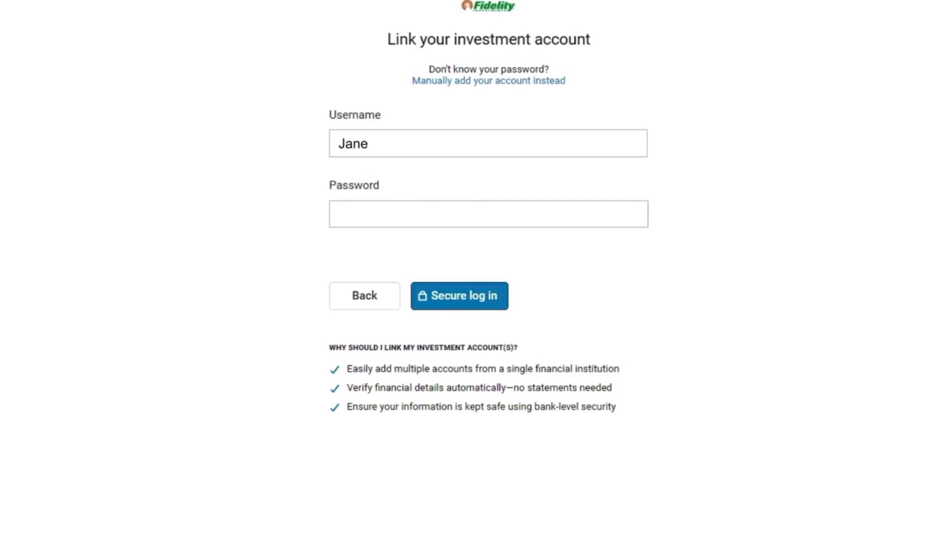
{"action": "type", "text": ".Doe@gmail.com"}
{"action": "key", "text": "Tab"}
{"action": "type", "text": "*******"}
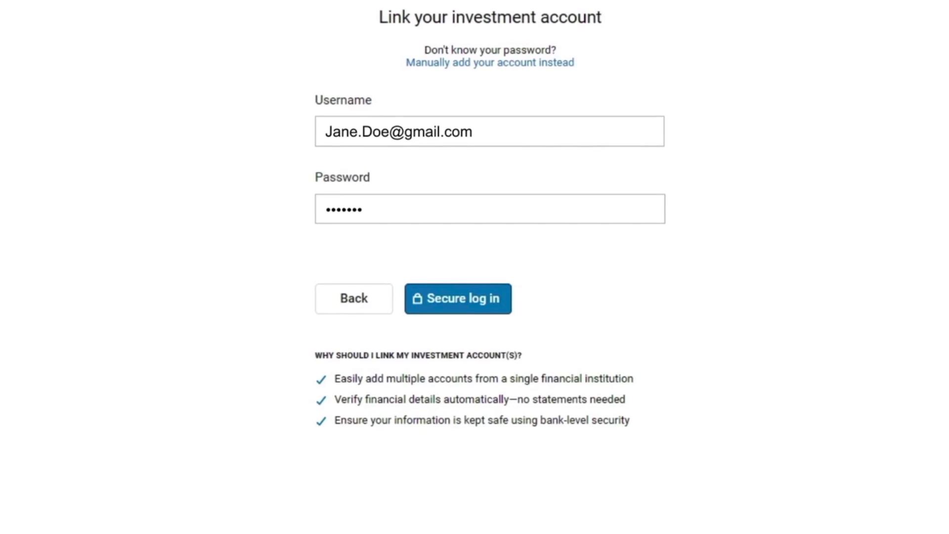
{"action": "type", "text": "1"}
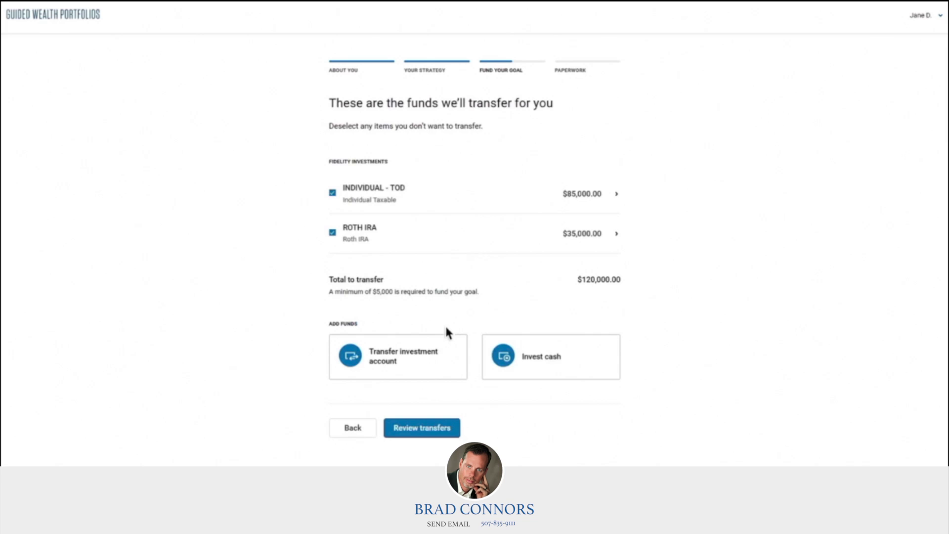
Step: Review the $120,000 transfer of both Fidelity accounts and begin the application paperwork
{"action": "left_click", "coordinate": [438, 430]}
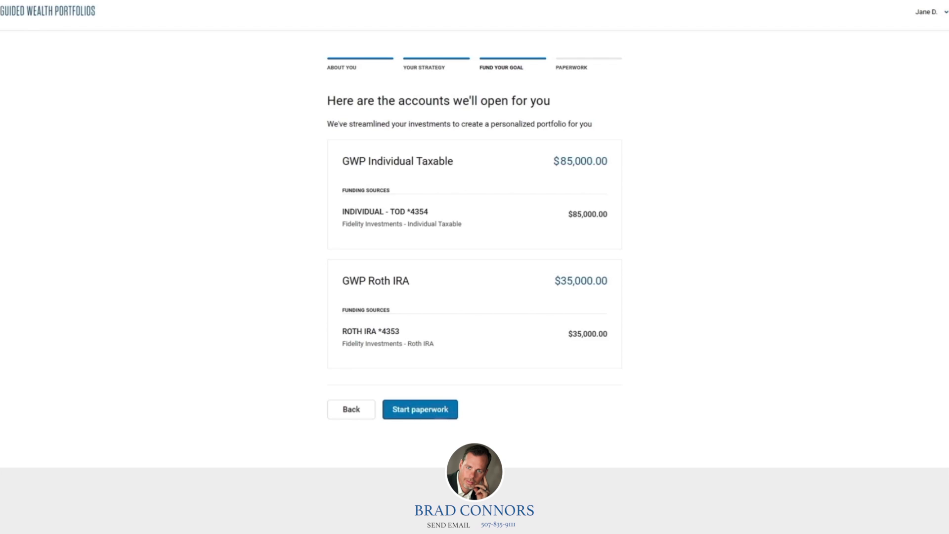
{"action": "left_click", "coordinate": [428, 420]}
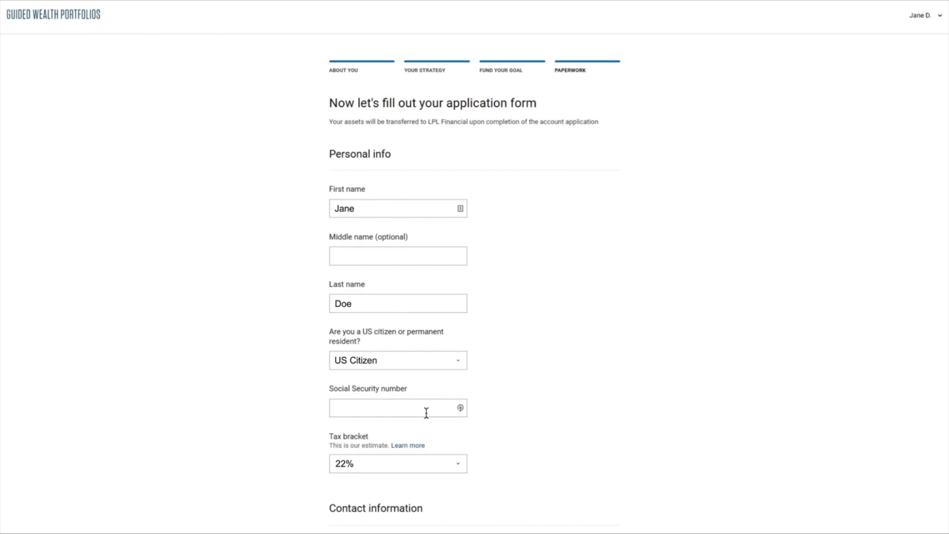
Step: Enter the applicant's Social Security number on the application form
{"action": "left_click", "coordinate": [343, 407]}
{"action": "type", "text": "123-45-6789"}
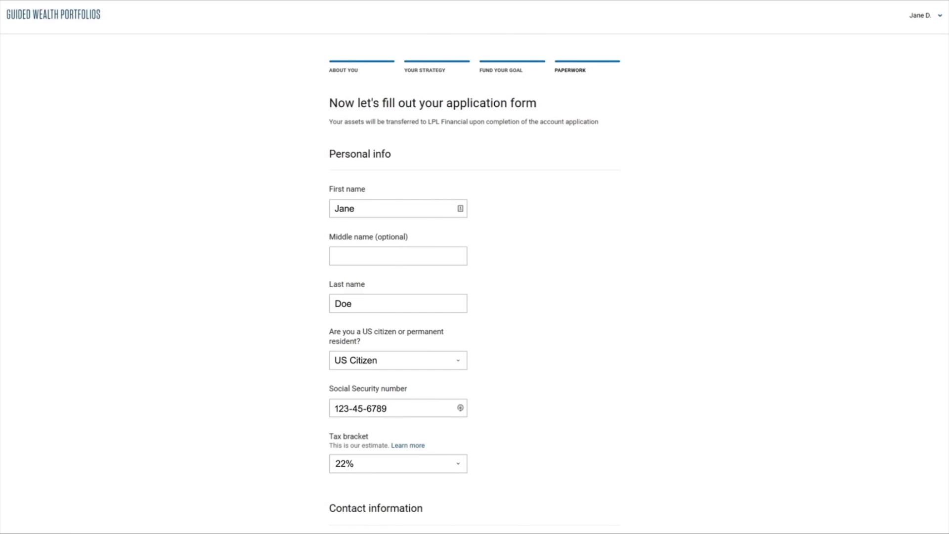